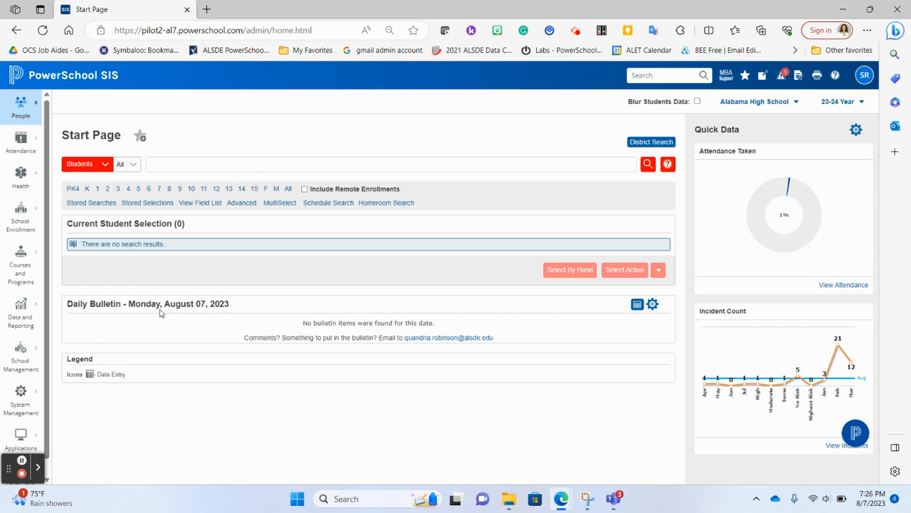
Open the Meeting Attendance page for 08/07/2023 and review the list of absent students.
{"action": "left_click", "coordinate": [29, 142]}
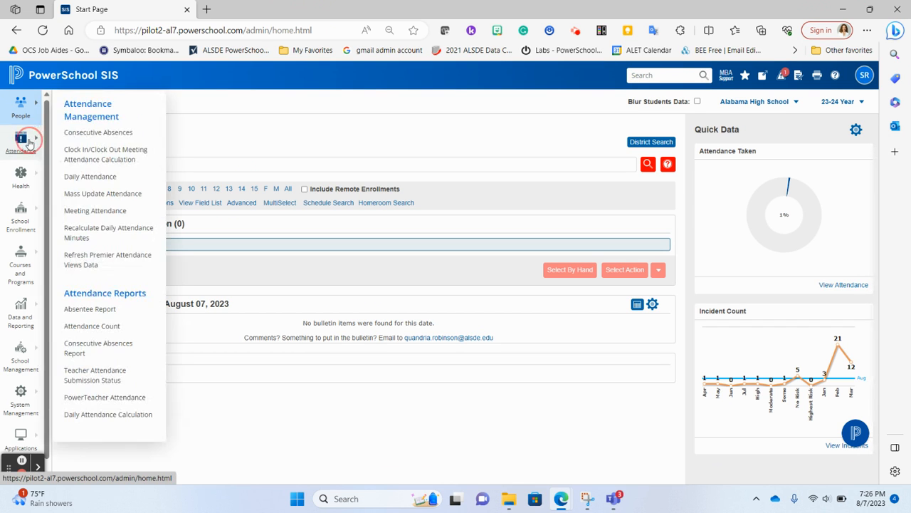
{"action": "left_click", "coordinate": [91, 209]}
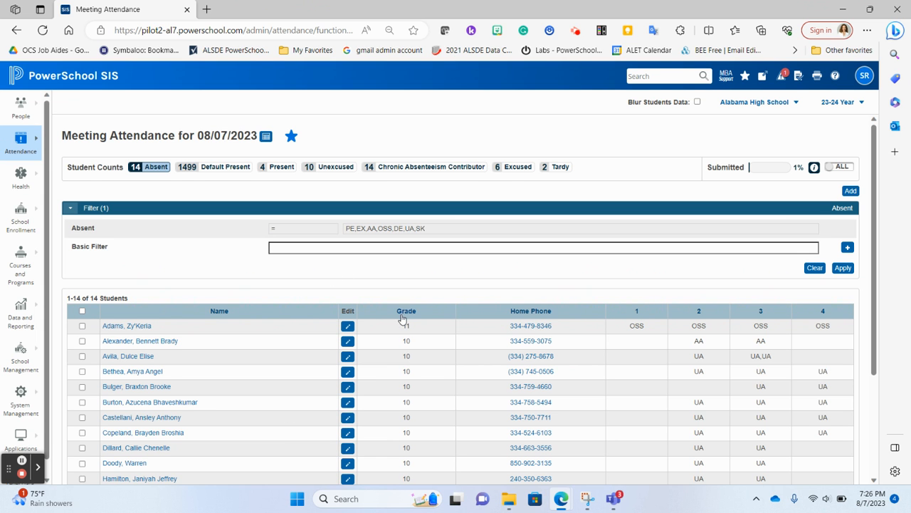
{"action": "scroll", "coordinate": [403, 319], "scroll_direction": "down", "scroll_amount": 3}
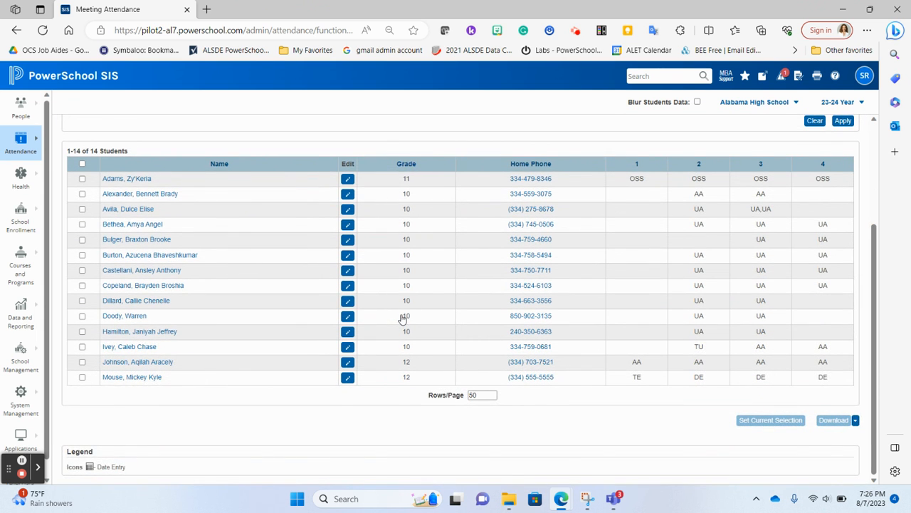
{"action": "scroll", "coordinate": [403, 319], "scroll_direction": "up", "scroll_amount": 3}
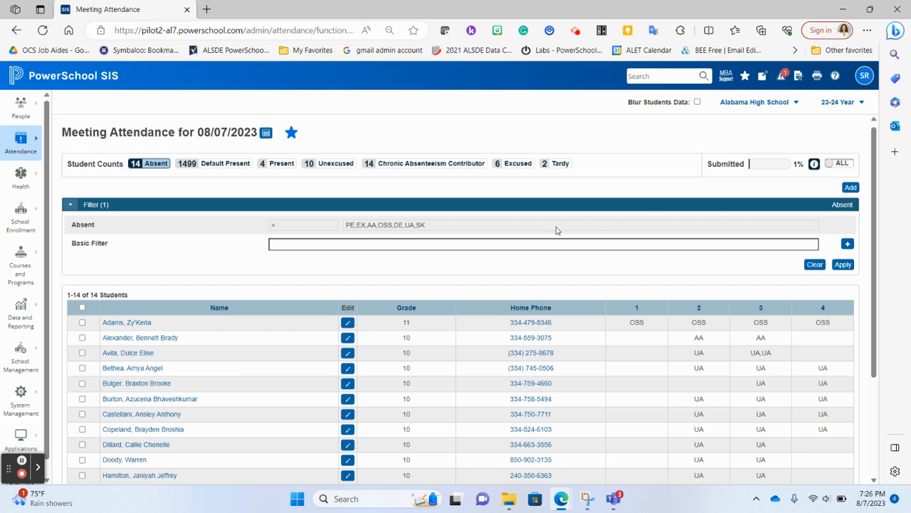
Add an attendance entry, look up the first student by last name, choose the second match, and review that student's class schedule.
{"action": "left_click", "coordinate": [850, 188]}
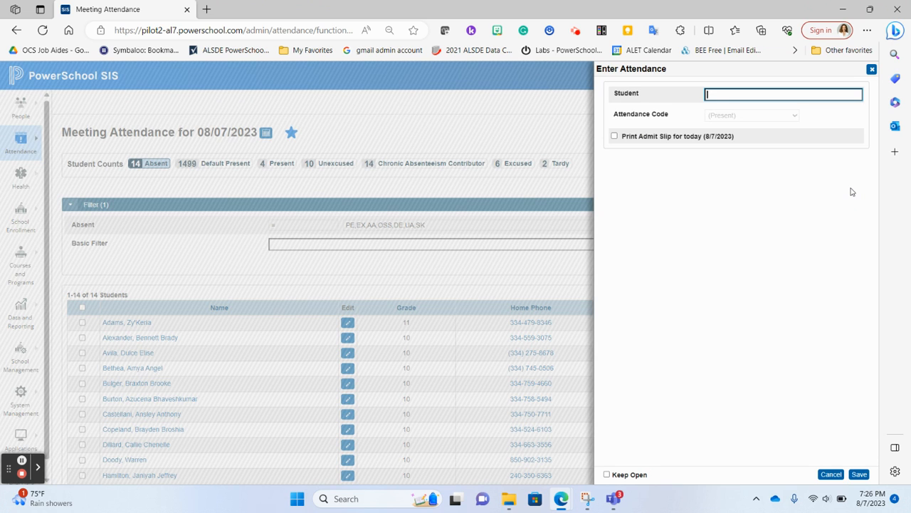
{"action": "type", "text": "allen"}
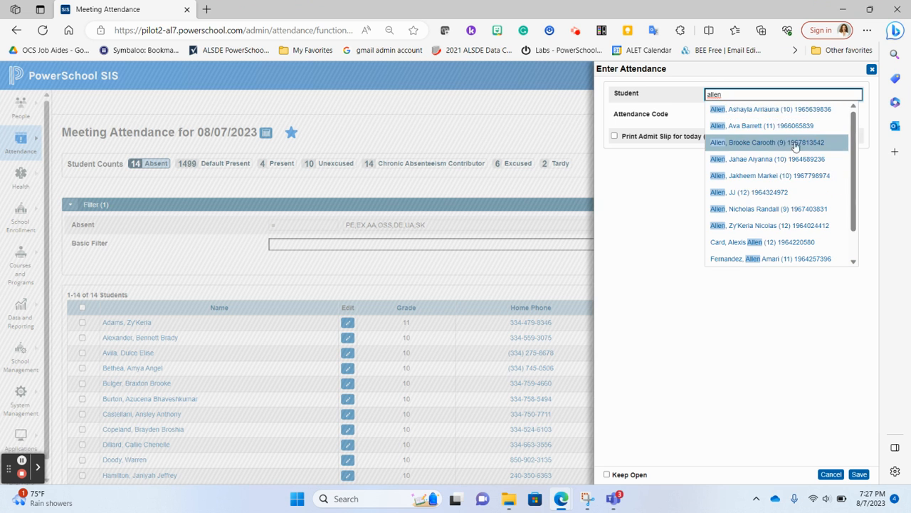
{"action": "left_click", "coordinate": [769, 126]}
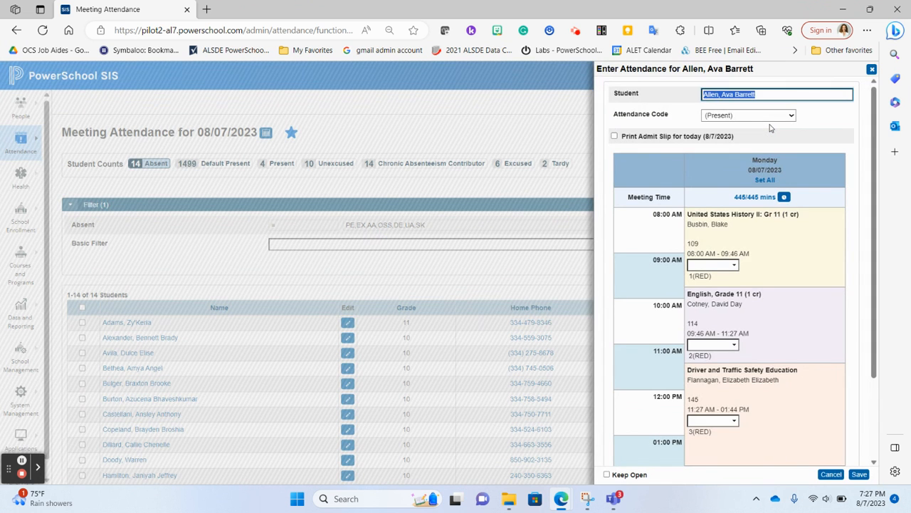
{"action": "scroll", "coordinate": [764, 272], "scroll_direction": "down", "scroll_amount": 3}
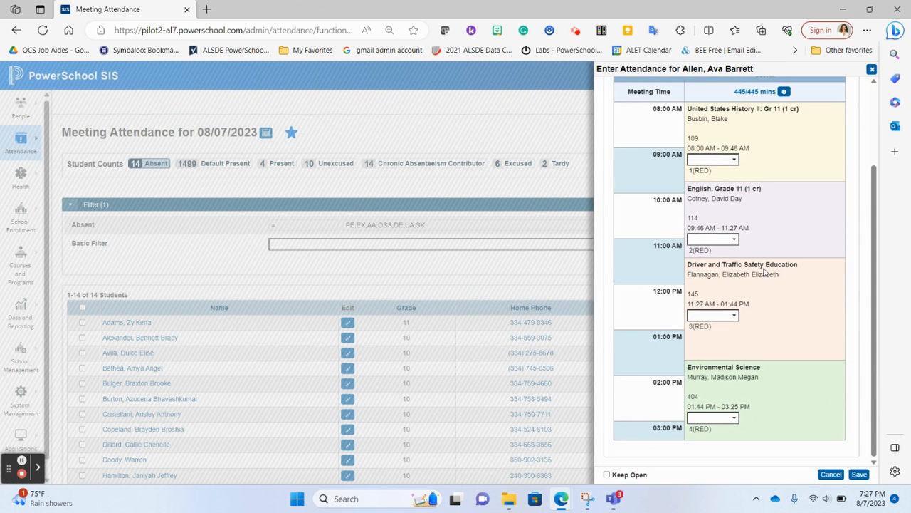
{"action": "scroll", "coordinate": [764, 272], "scroll_direction": "up", "scroll_amount": 3}
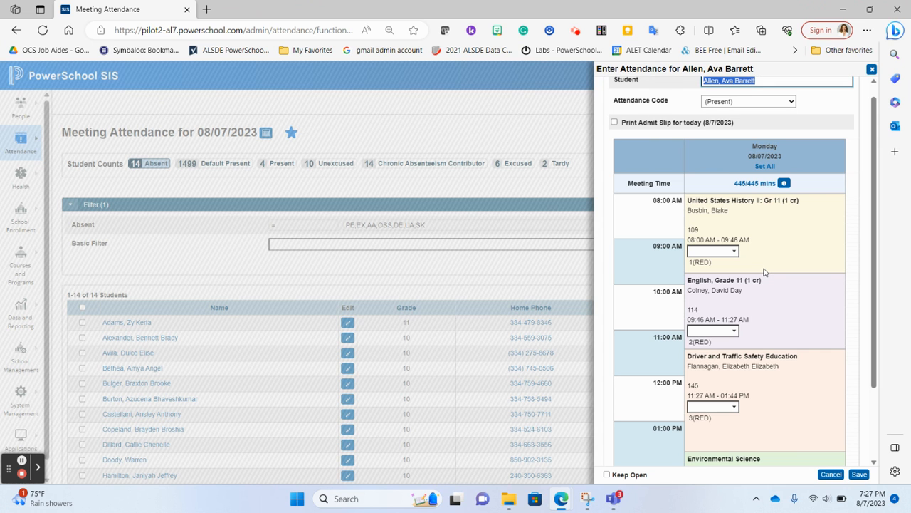
Start a meeting time entry for the student as a Clock Out at 01:27 PM.
{"action": "left_click", "coordinate": [784, 184]}
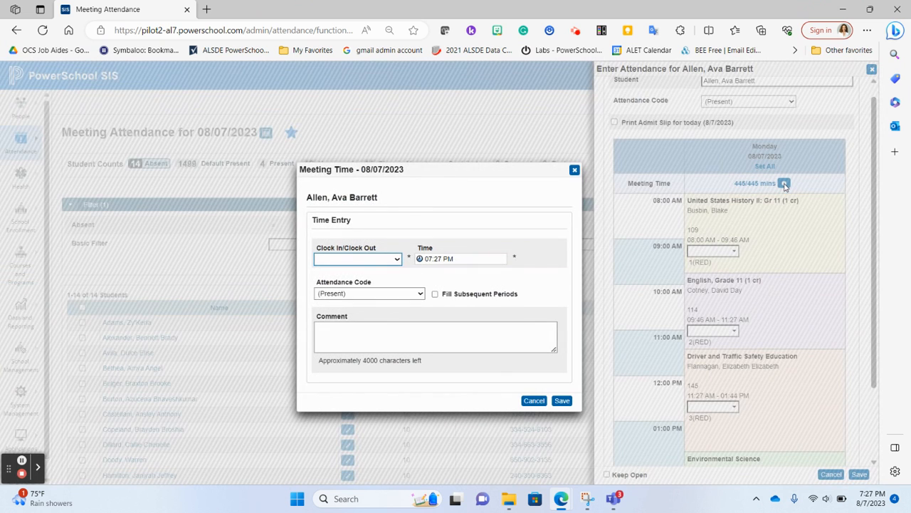
{"action": "left_click", "coordinate": [390, 260]}
{"action": "left_click", "coordinate": [368, 289]}
{"action": "left_click", "coordinate": [427, 259]}
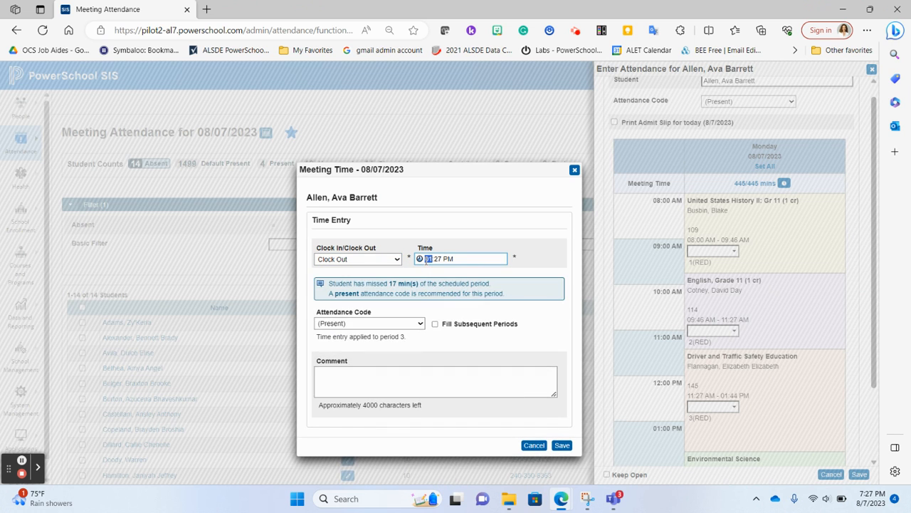
{"action": "left_click", "coordinate": [489, 226]}
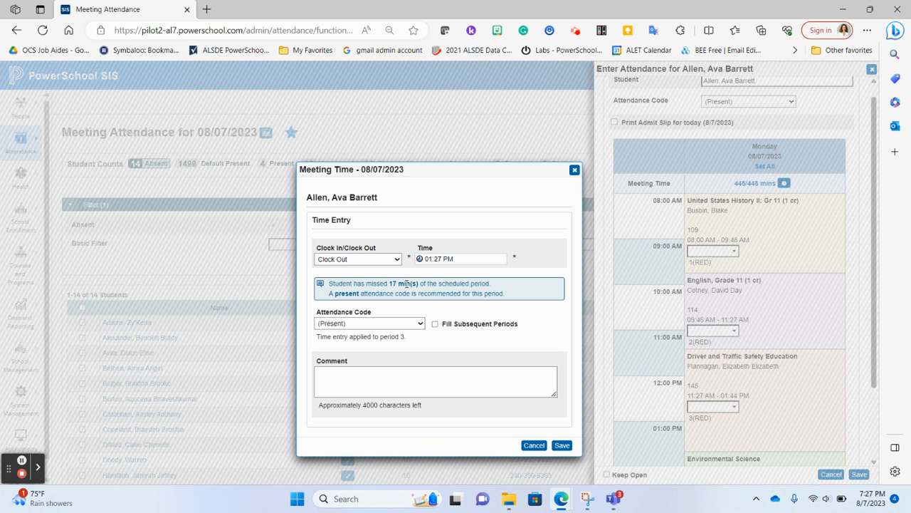
Assign TU (Tardy Unexcused) to the clock-out, add the comment "Dr Appt", and save the time entry.
{"action": "left_click", "coordinate": [382, 329]}
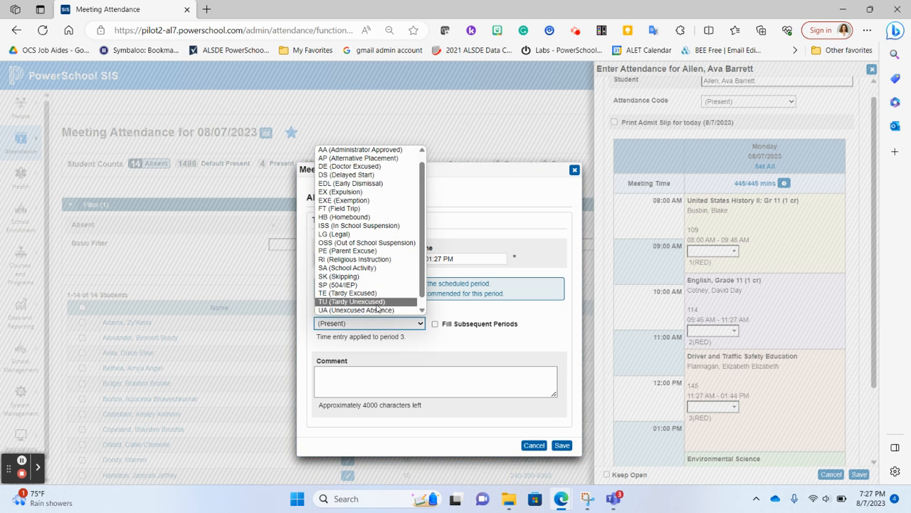
{"action": "left_click", "coordinate": [378, 307]}
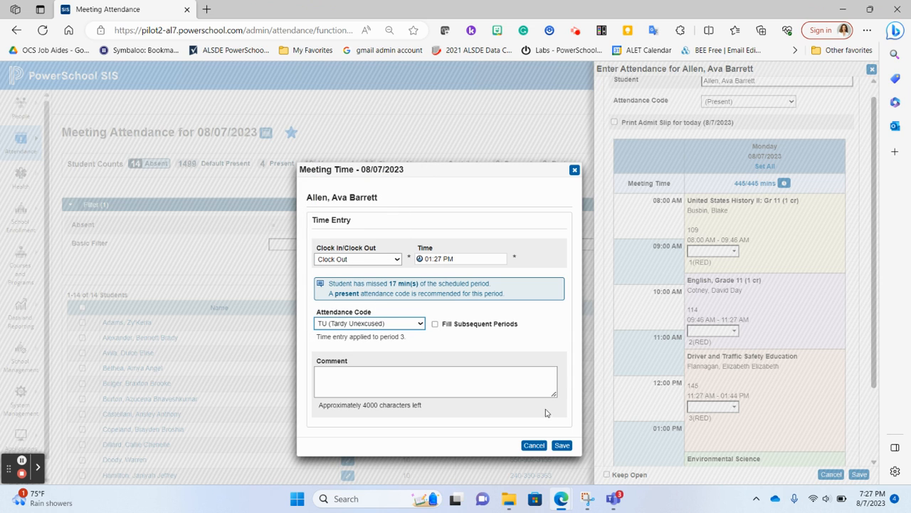
{"action": "left_click", "coordinate": [461, 391]}
{"action": "type", "text": "Dr Appt"}
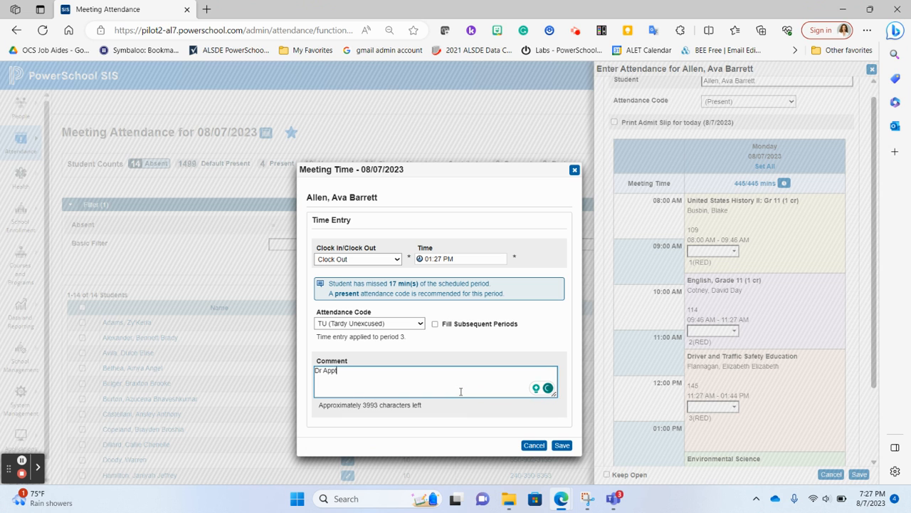
{"action": "left_click", "coordinate": [562, 445]}
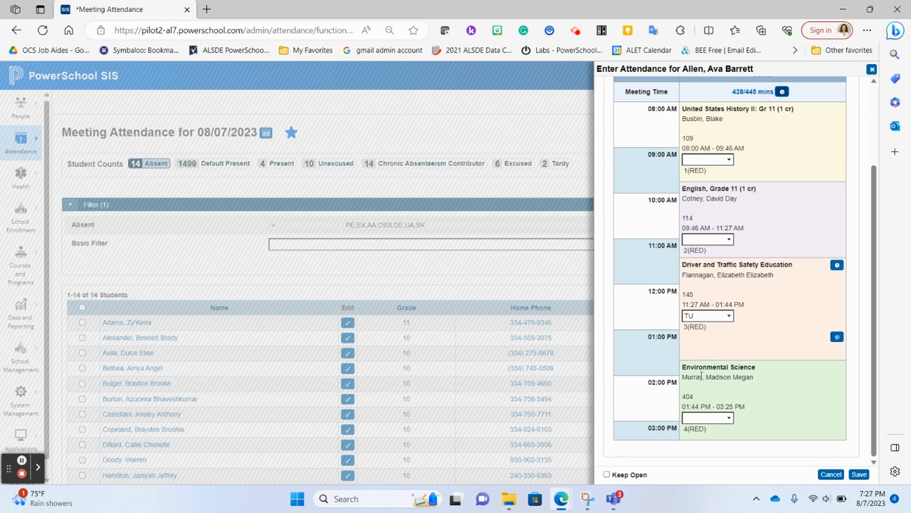
Set the period 4 Environmental Science attendance code to PE (Parent Excuse).
{"action": "left_click", "coordinate": [718, 418]}
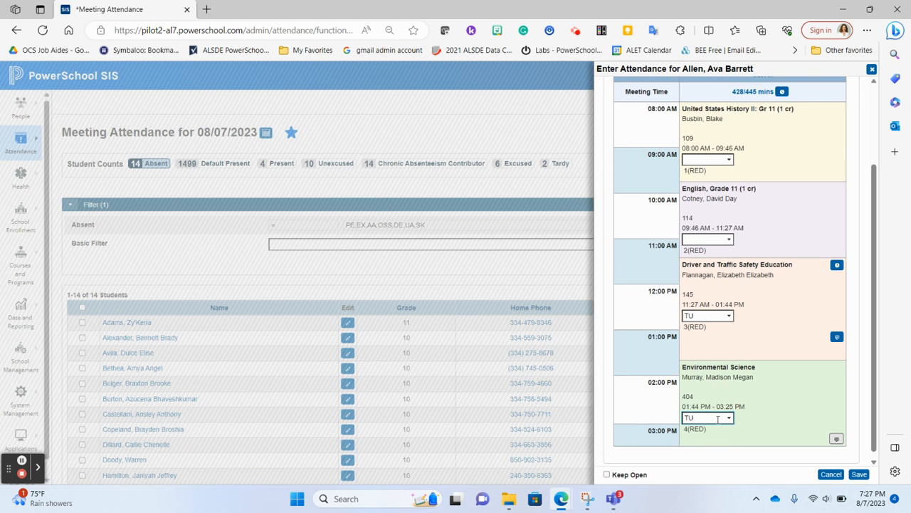
{"action": "left_click", "coordinate": [717, 418]}
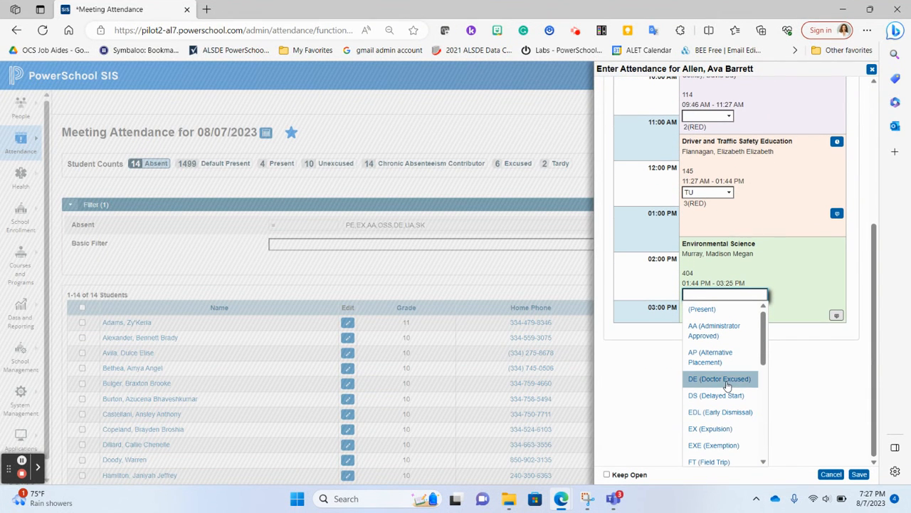
{"action": "scroll", "coordinate": [727, 392], "scroll_direction": "down", "scroll_amount": 5}
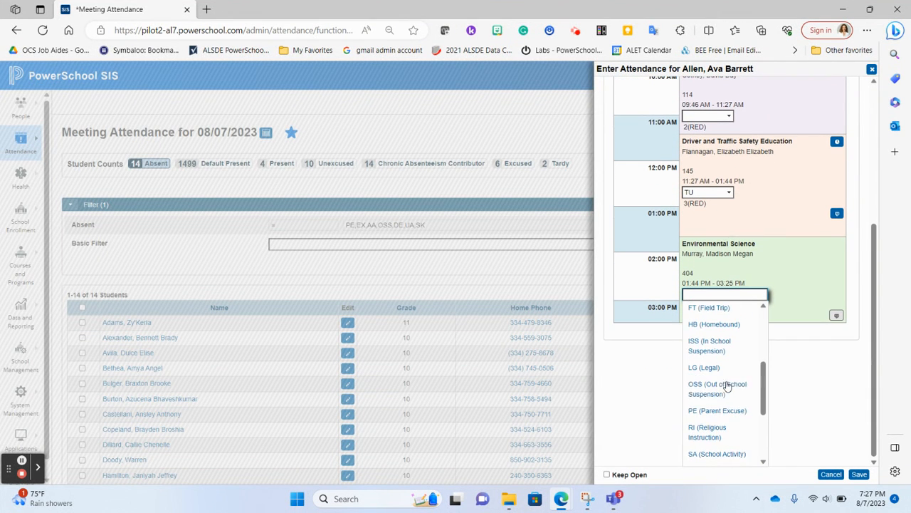
{"action": "left_click", "coordinate": [727, 409]}
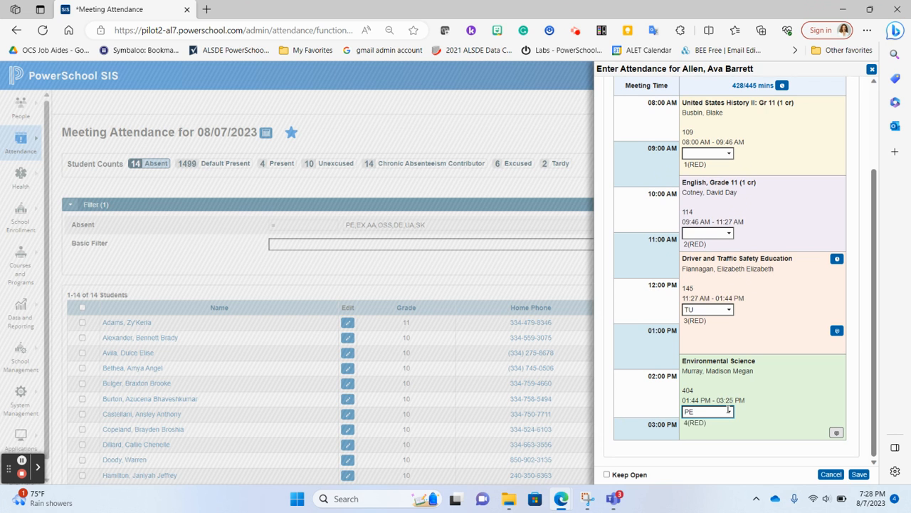
Save the student's attendance entry and submit the daily attendance code calculation.
{"action": "scroll", "coordinate": [728, 409], "scroll_direction": "up", "scroll_amount": 1}
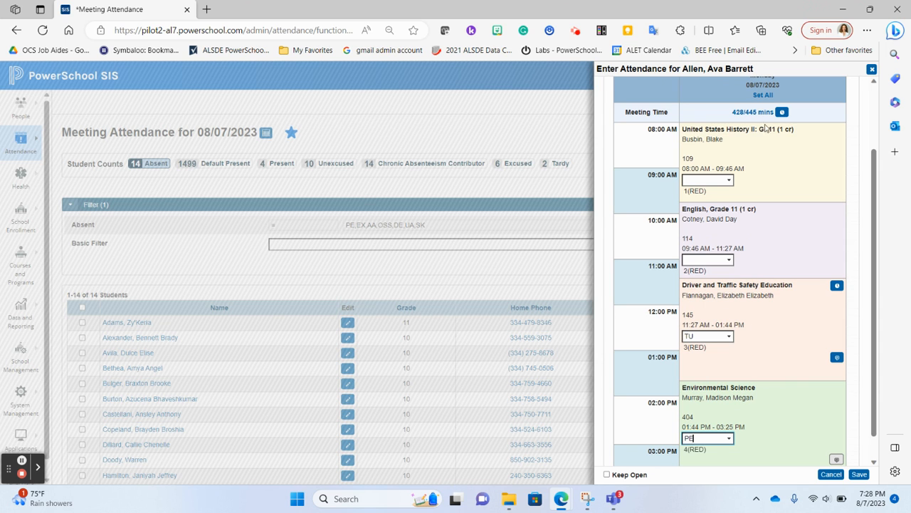
{"action": "left_click", "coordinate": [860, 474]}
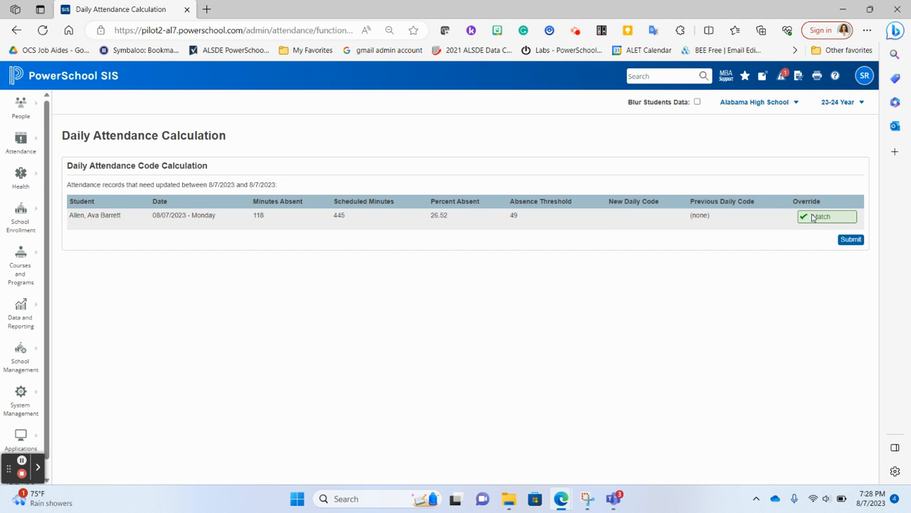
{"action": "left_click", "coordinate": [850, 240]}
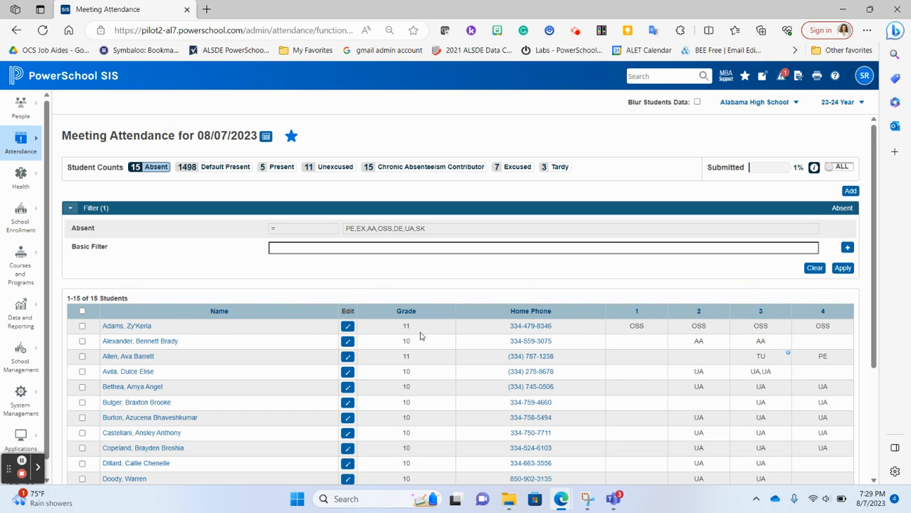
Add another attendance entry for a different student with a two-class schedule, searching by last name and picking the second match.
{"action": "left_click", "coordinate": [851, 192]}
{"action": "type", "text": "billing"}
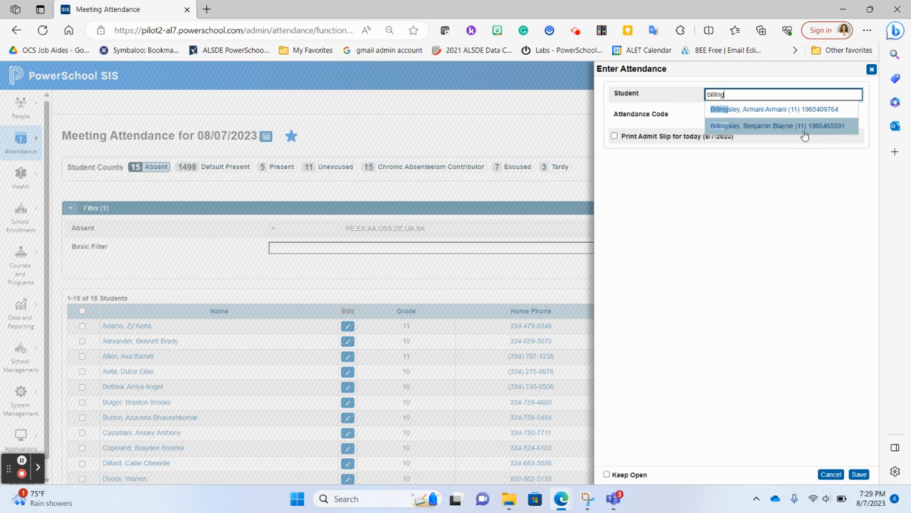
{"action": "left_click", "coordinate": [775, 126]}
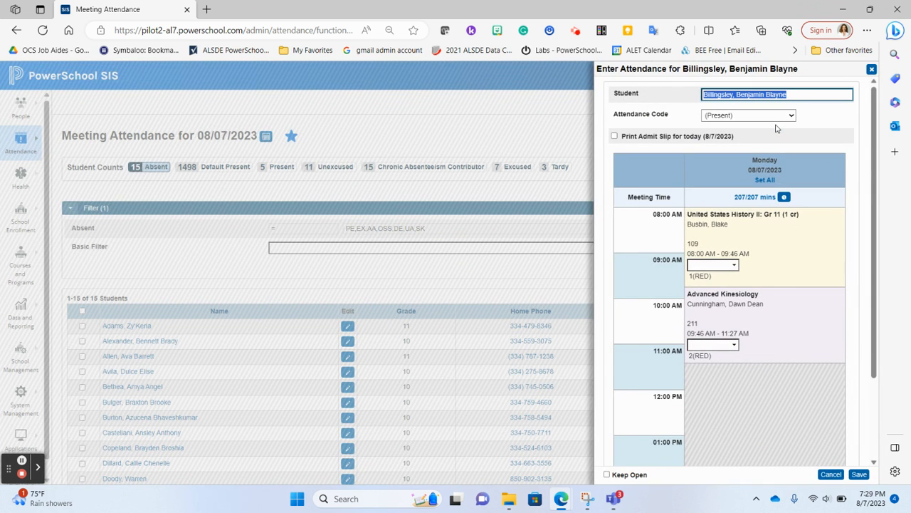
{"action": "scroll", "coordinate": [797, 246], "scroll_direction": "down", "scroll_amount": 3}
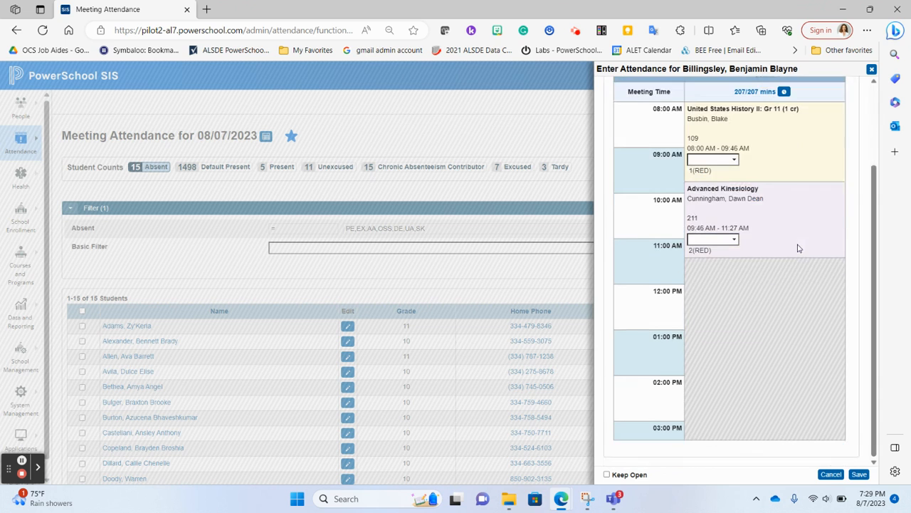
{"action": "scroll", "coordinate": [798, 247], "scroll_direction": "up", "scroll_amount": 3}
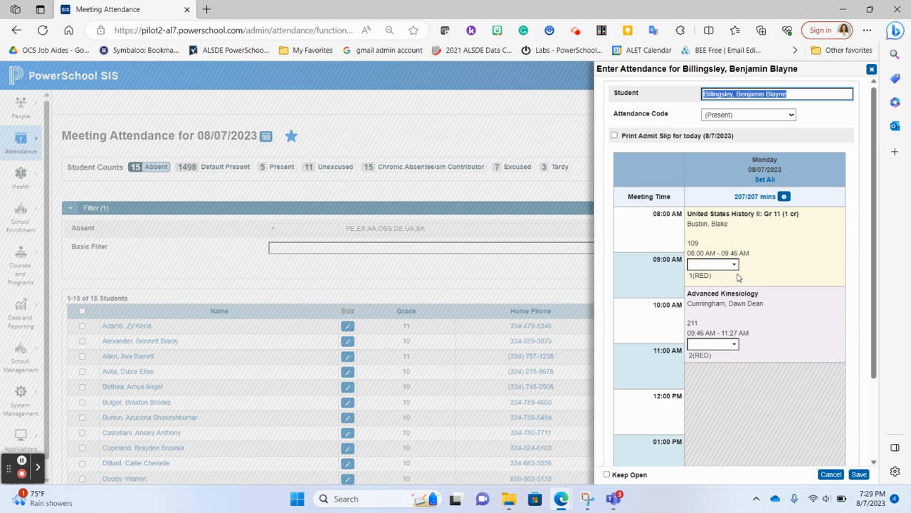
Start a meeting time entry for the second student as a Clock Out at 09:00 AM.
{"action": "left_click", "coordinate": [784, 197]}
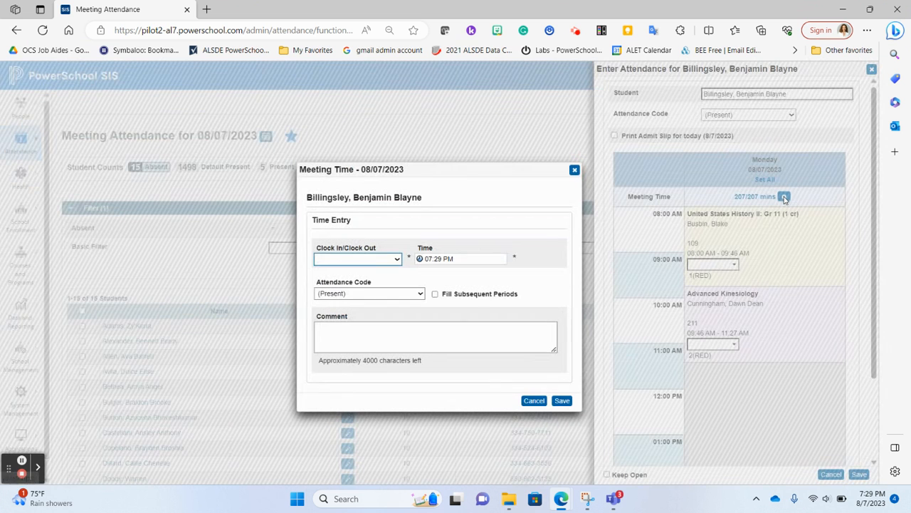
{"action": "left_click", "coordinate": [398, 259]}
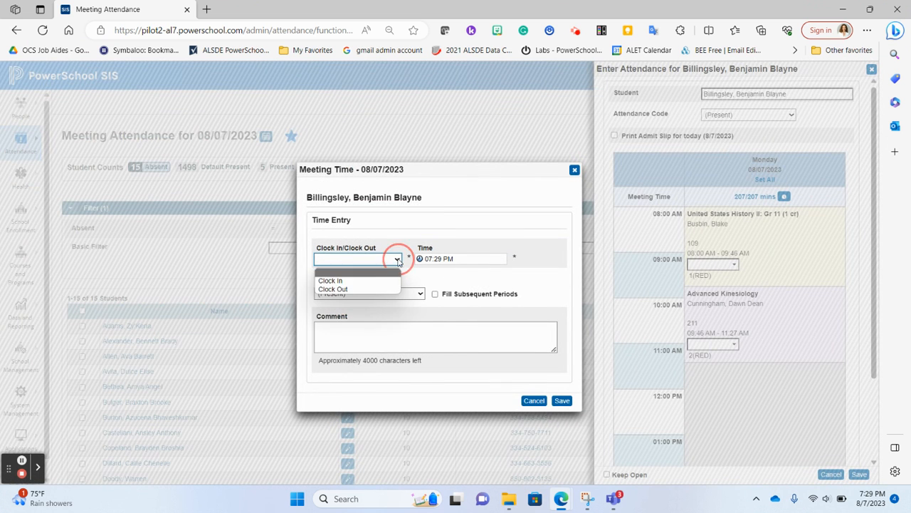
{"action": "left_click", "coordinate": [371, 290]}
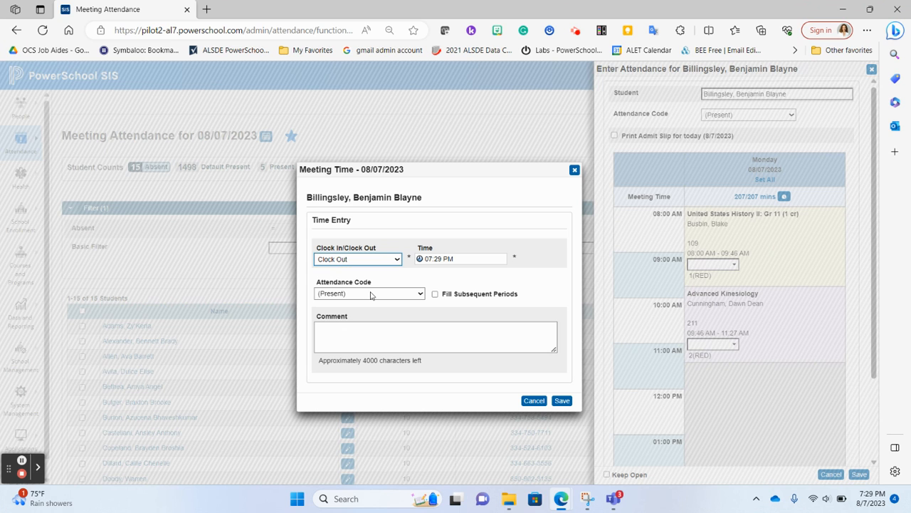
{"action": "left_click", "coordinate": [428, 259]}
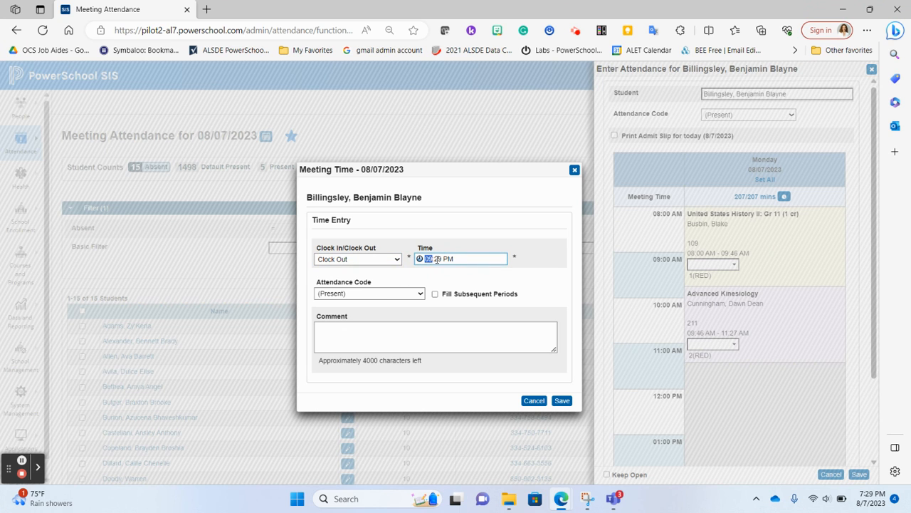
{"action": "type", "text": "900a"}
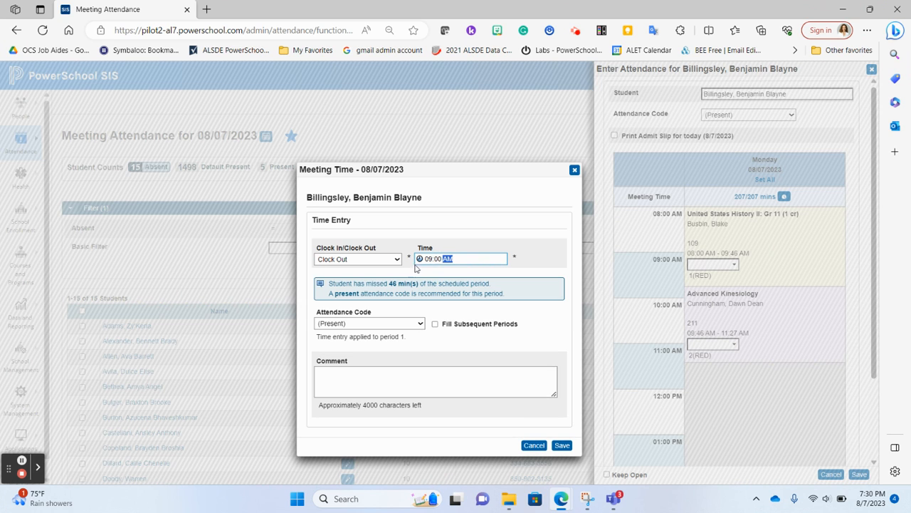
Assign TU (Tardy Unexcused) to the 09:00 AM clock-out and save the time entry.
{"action": "left_click", "coordinate": [393, 323]}
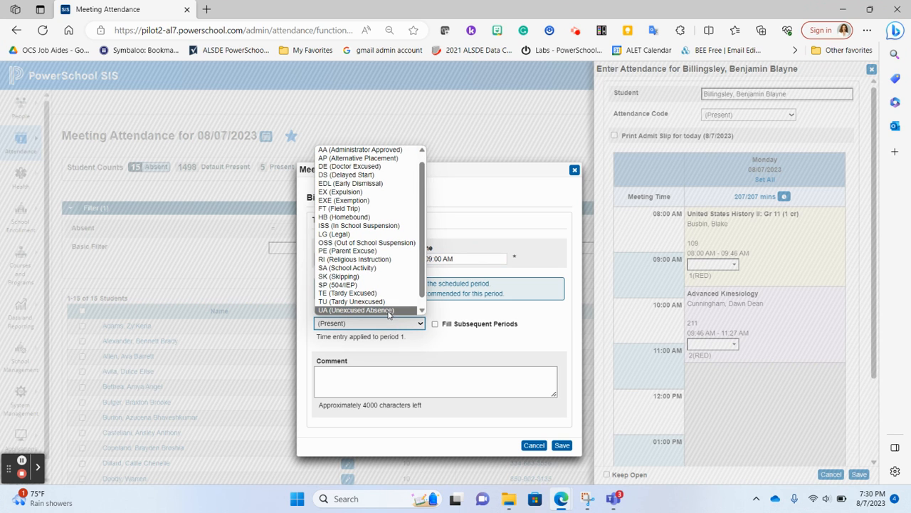
{"action": "left_click", "coordinate": [387, 302]}
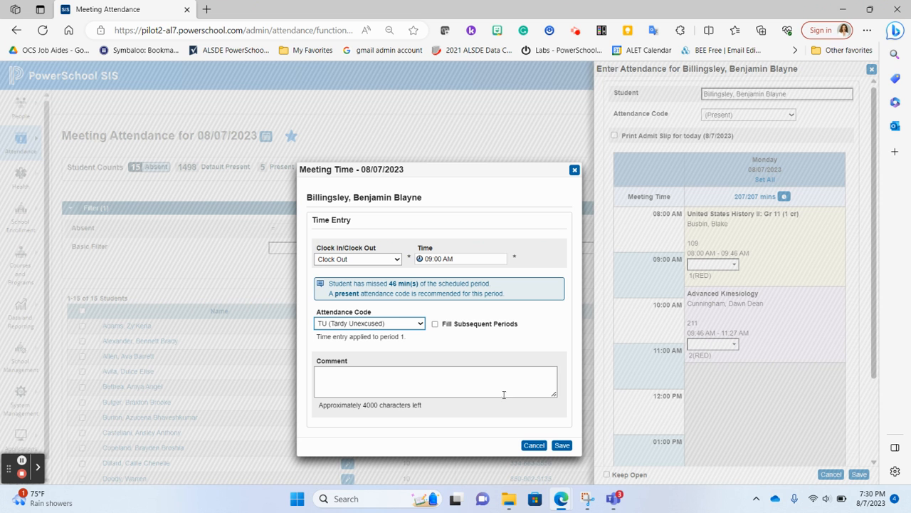
{"action": "left_click", "coordinate": [561, 445]}
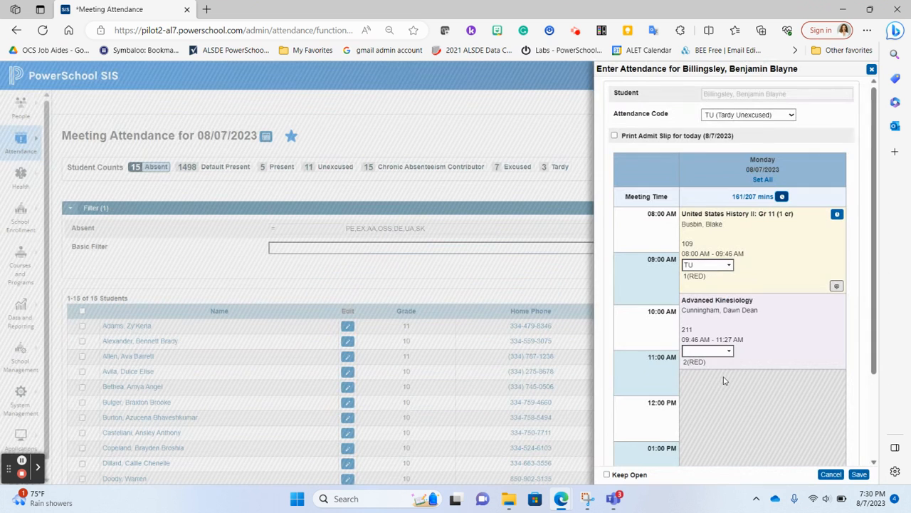
Assign PE (Parent Excuse) to the Advanced Kinesiology period, saving the entry and submitting the daily attendance code calculation.
{"action": "left_click", "coordinate": [726, 354]}
{"action": "left_click", "coordinate": [726, 354]}
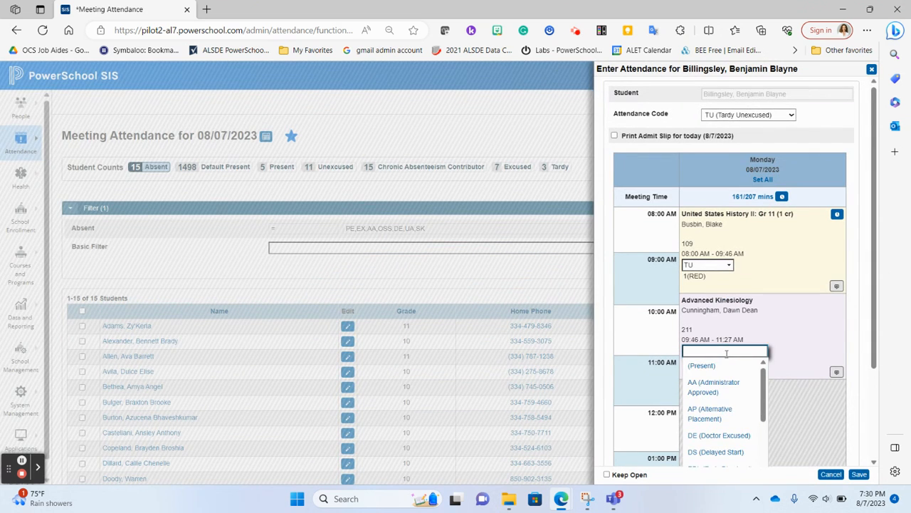
{"action": "scroll", "coordinate": [726, 385], "scroll_direction": "down", "scroll_amount": 5}
{"action": "scroll", "coordinate": [728, 388], "scroll_direction": "down", "scroll_amount": 2}
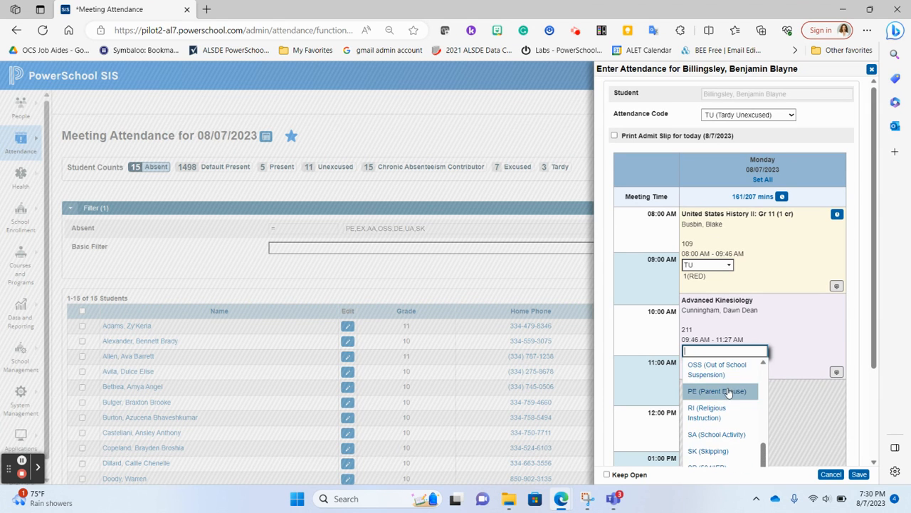
{"action": "left_click", "coordinate": [728, 392]}
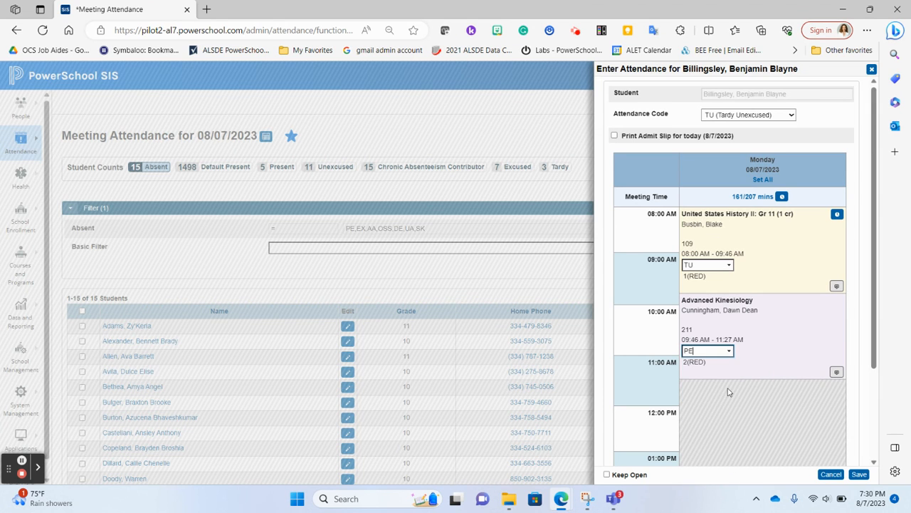
{"action": "left_click", "coordinate": [860, 474]}
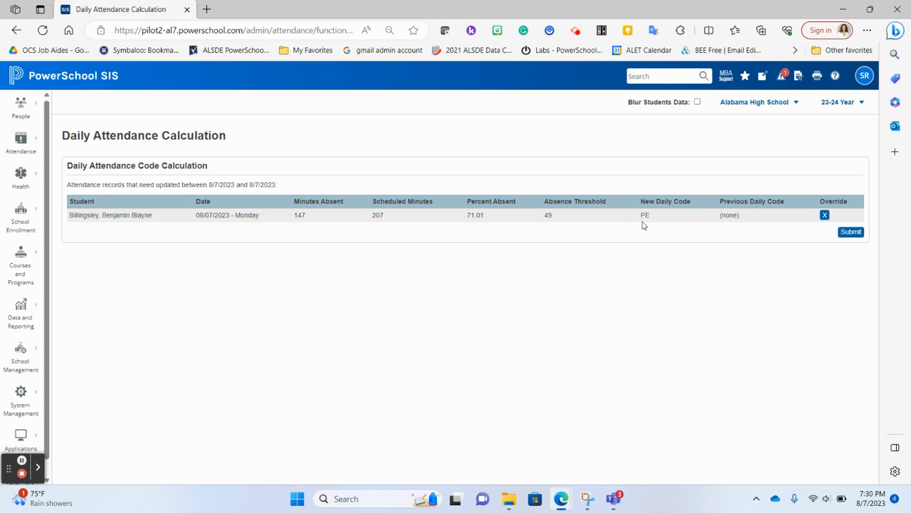
{"action": "left_click", "coordinate": [853, 232]}
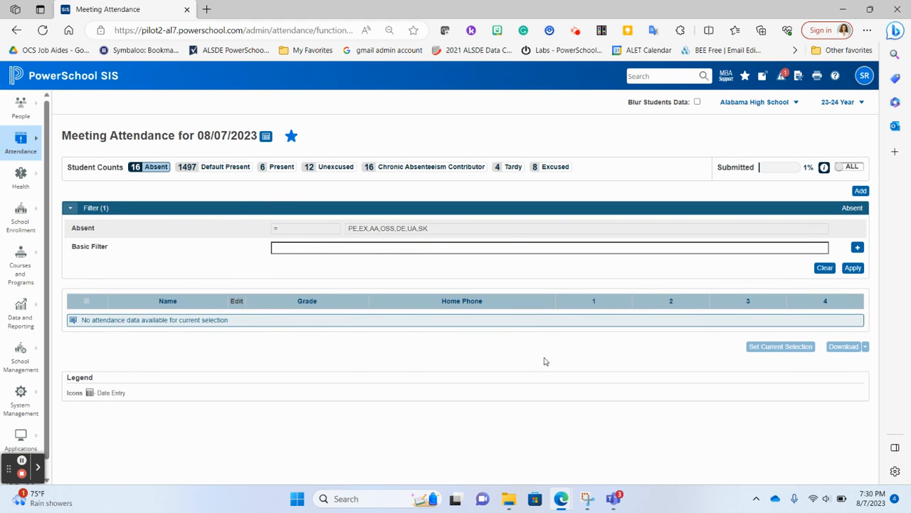
Review the student's period codes in Meeting Attendance and daily code in Daily Attendance, returning to Meeting Attendance.
{"action": "scroll", "coordinate": [546, 361], "scroll_direction": "down", "scroll_amount": 3}
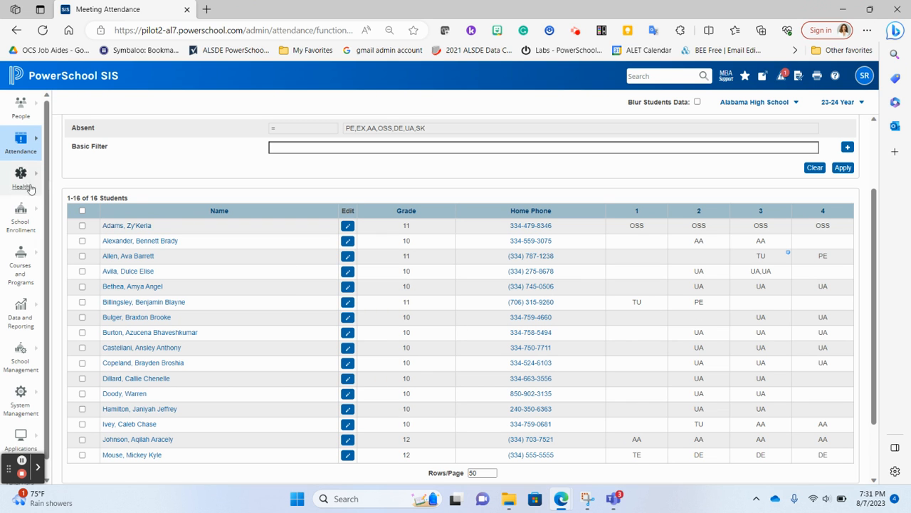
{"action": "mouse_move", "coordinate": [14, 151]}
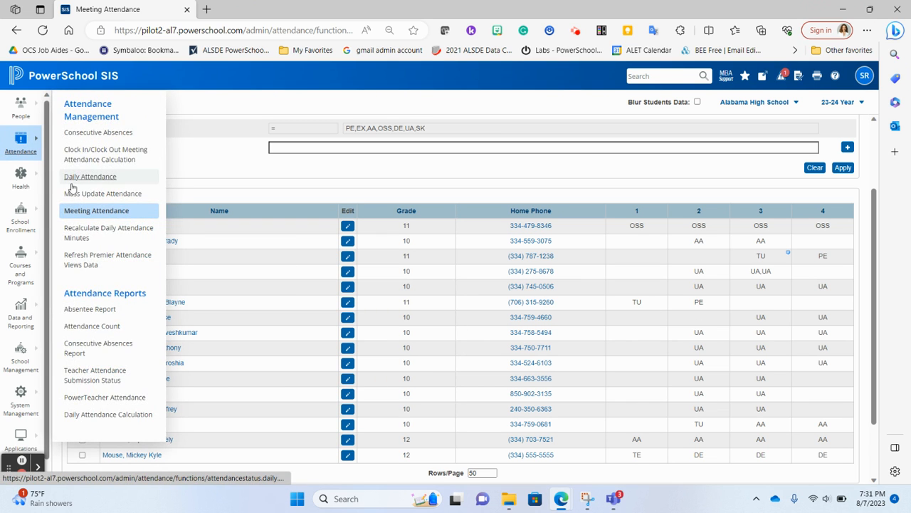
{"action": "left_click", "coordinate": [71, 177]}
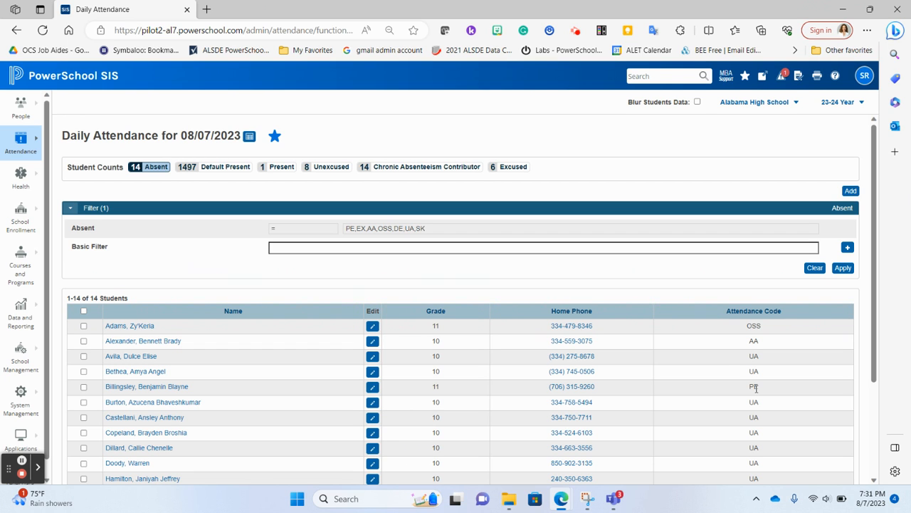
{"action": "mouse_move", "coordinate": [25, 148]}
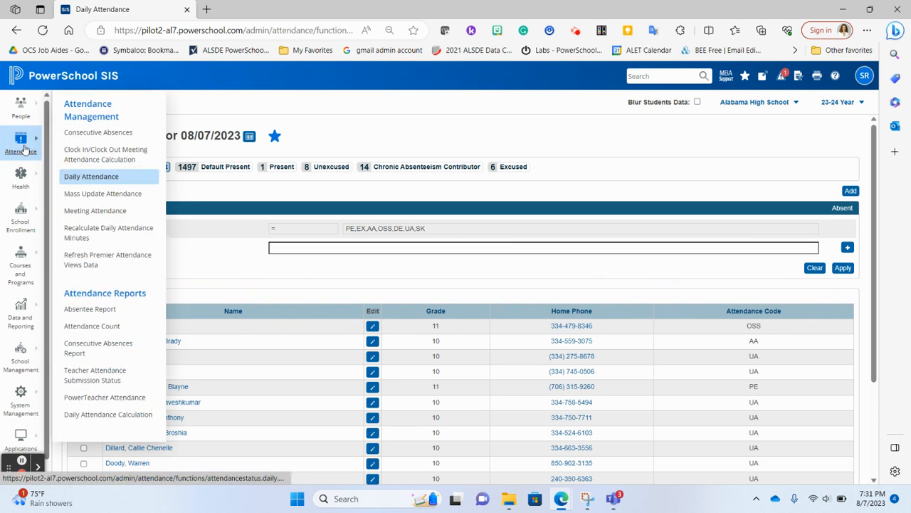
{"action": "left_click", "coordinate": [99, 209]}
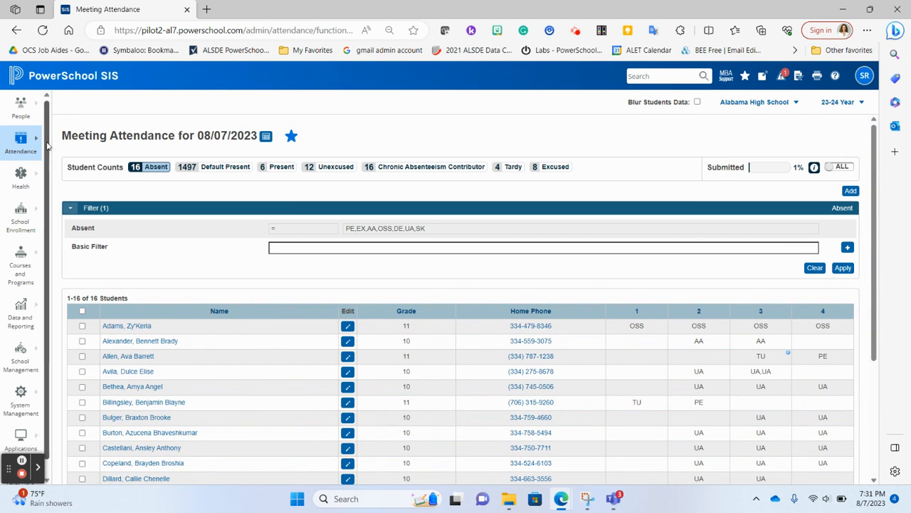
Search for another student by last name from the Start Page and open that student's Modify Attendance page.
{"action": "left_click", "coordinate": [66, 68]}
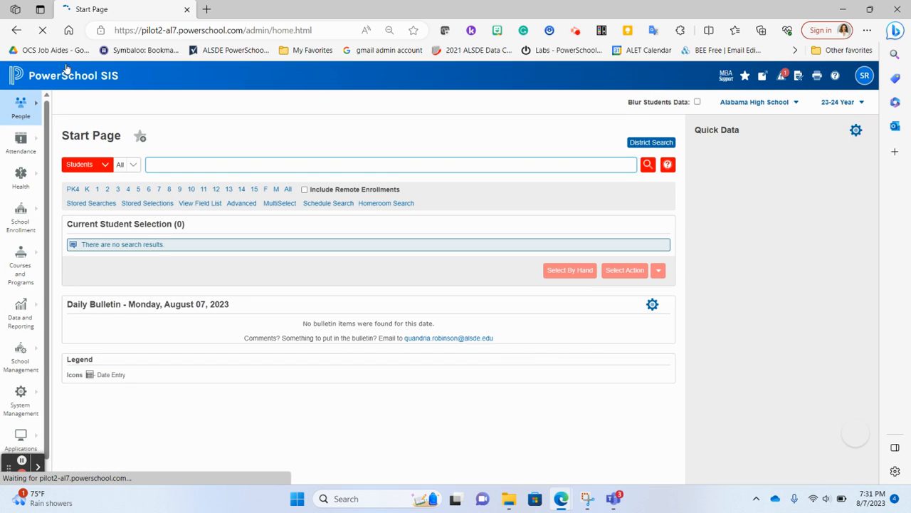
{"action": "type", "text": "blair"}
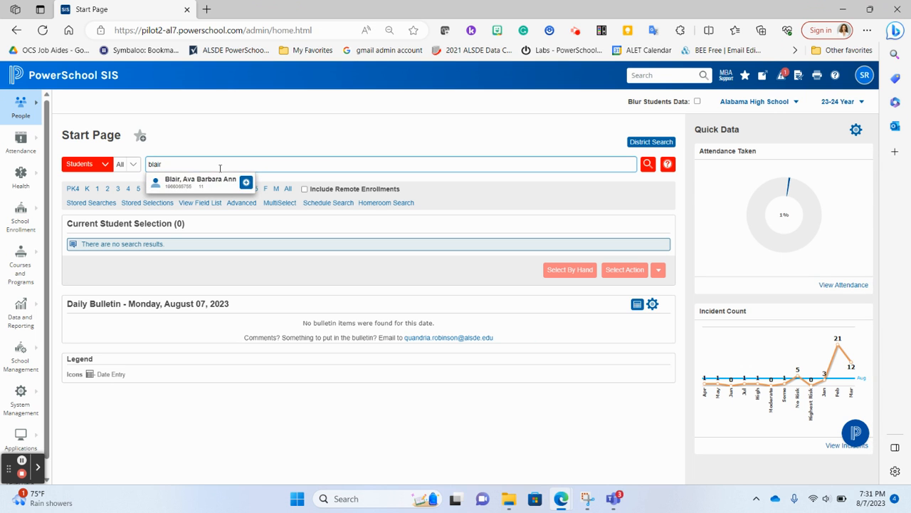
{"action": "left_click", "coordinate": [206, 188]}
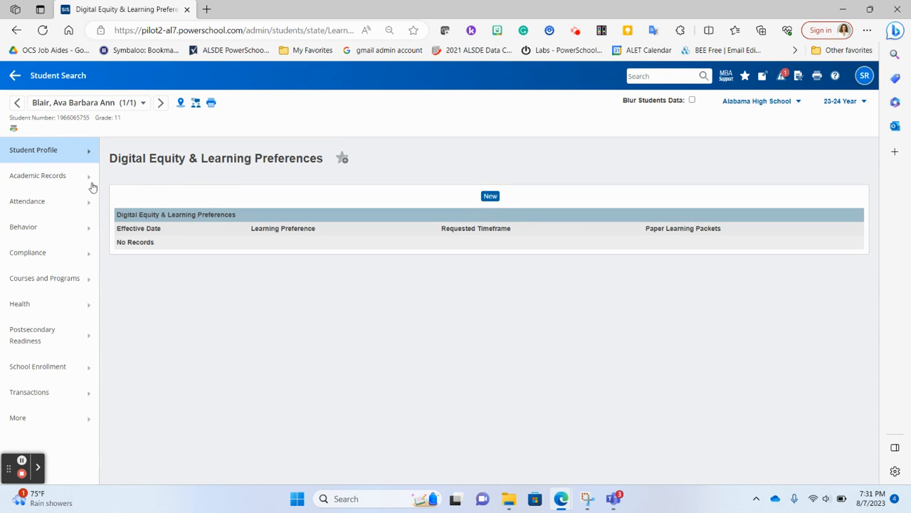
{"action": "mouse_move", "coordinate": [39, 200]}
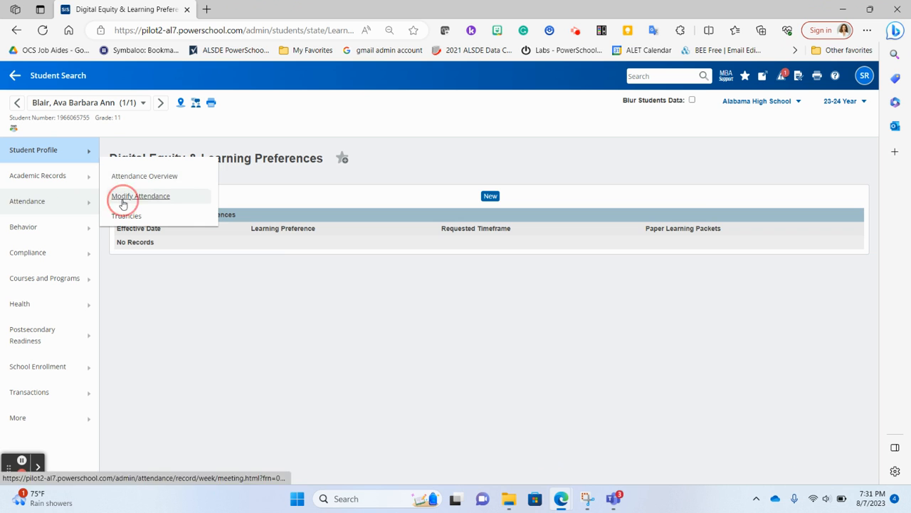
{"action": "left_click", "coordinate": [122, 202]}
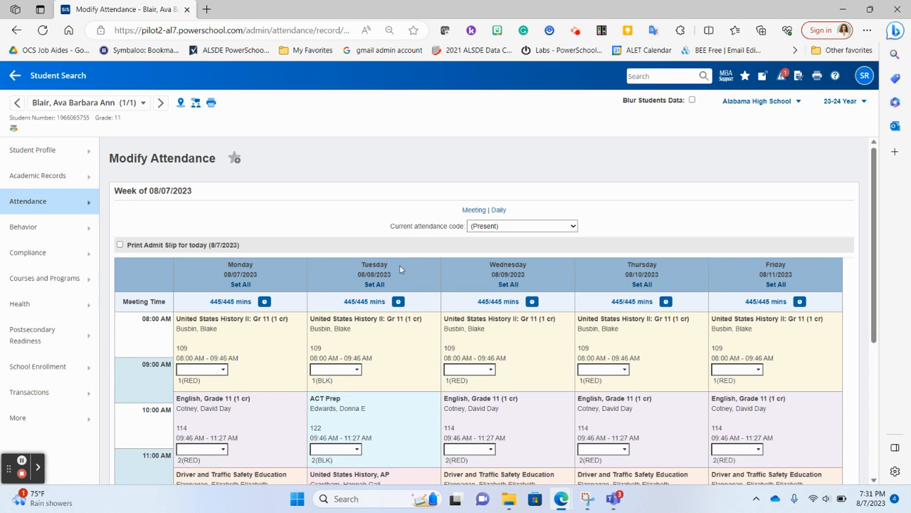
Record and save a Clock Out at 09:46 AM for Monday 08/07/2023, keeping the (Present) attendance code.
{"action": "scroll", "coordinate": [378, 307], "scroll_direction": "down", "scroll_amount": 3}
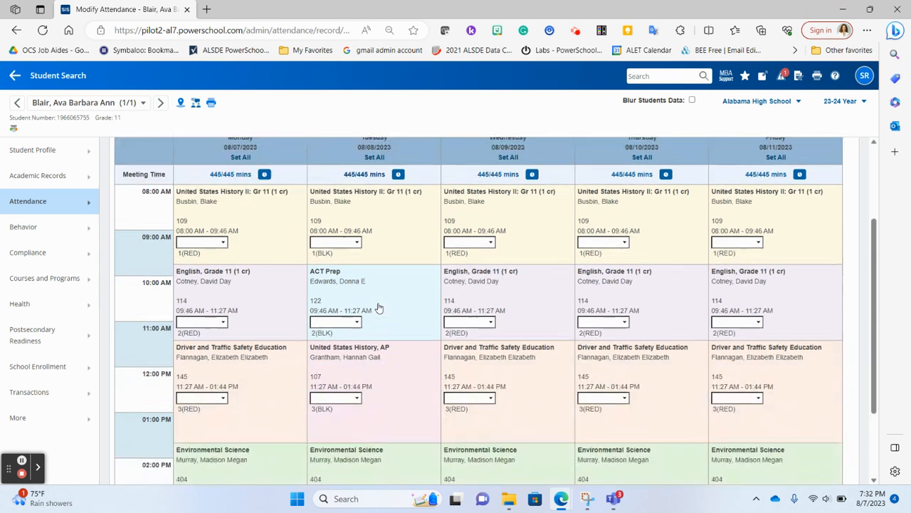
{"action": "scroll", "coordinate": [379, 306], "scroll_direction": "up", "scroll_amount": 3}
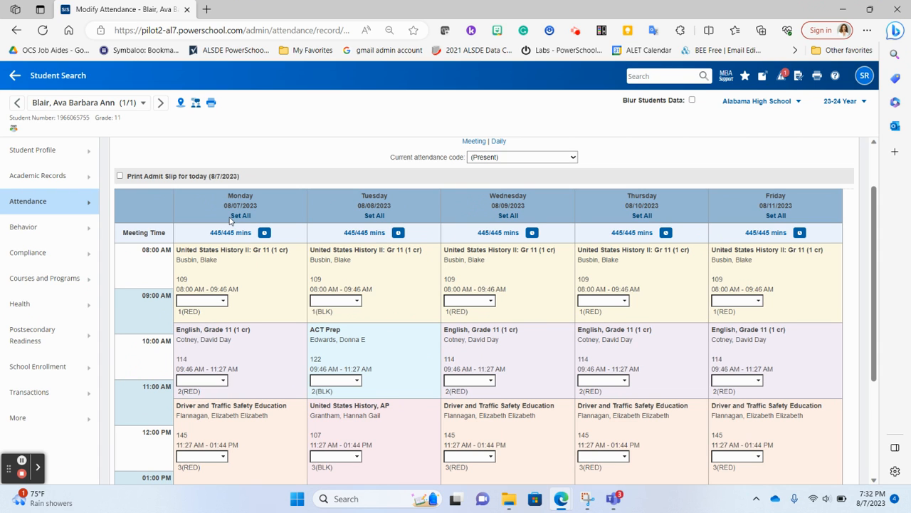
{"action": "left_click", "coordinate": [269, 236]}
{"action": "left_click", "coordinate": [359, 259]}
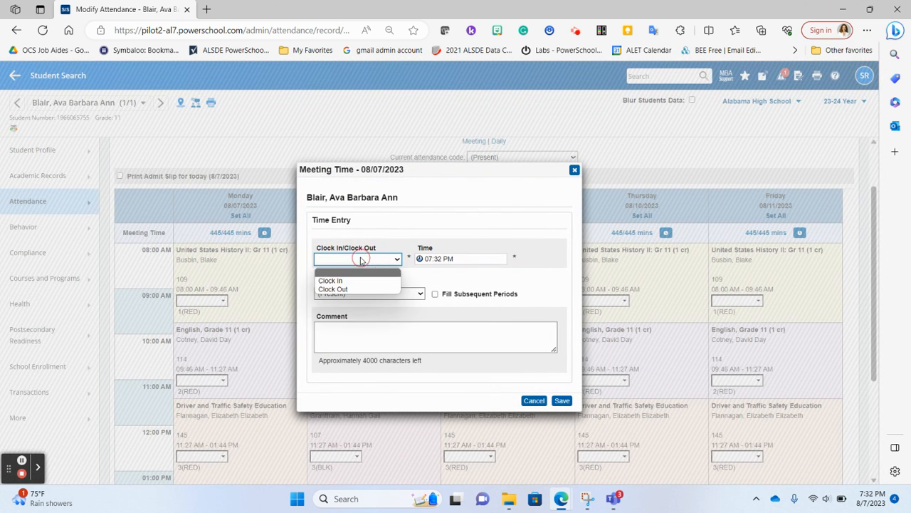
{"action": "left_click", "coordinate": [357, 288]}
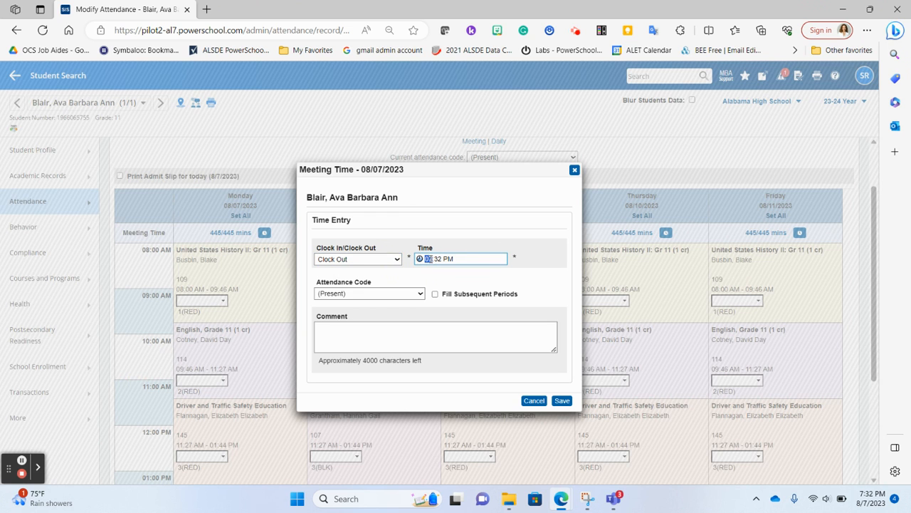
{"action": "type", "text": "9"}
{"action": "key", "text": "Tab"}
{"action": "type", "text": "a"}
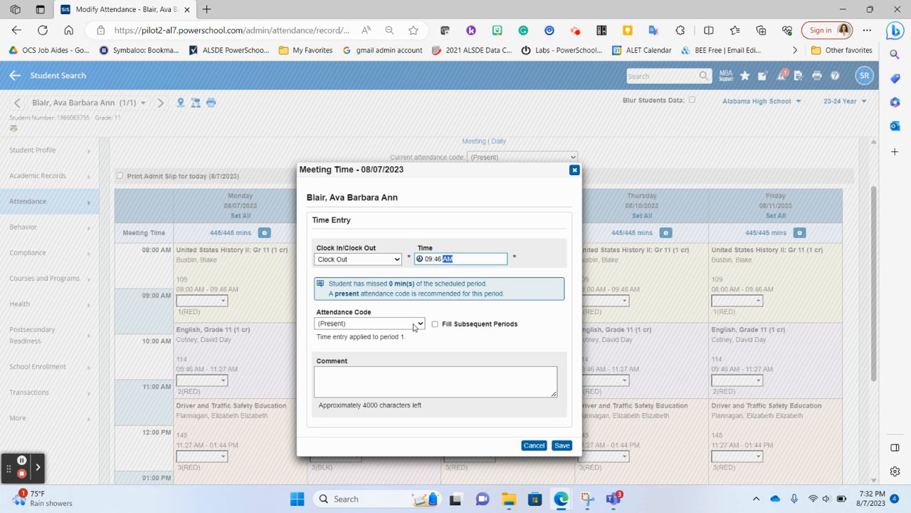
{"action": "left_click", "coordinate": [562, 445]}
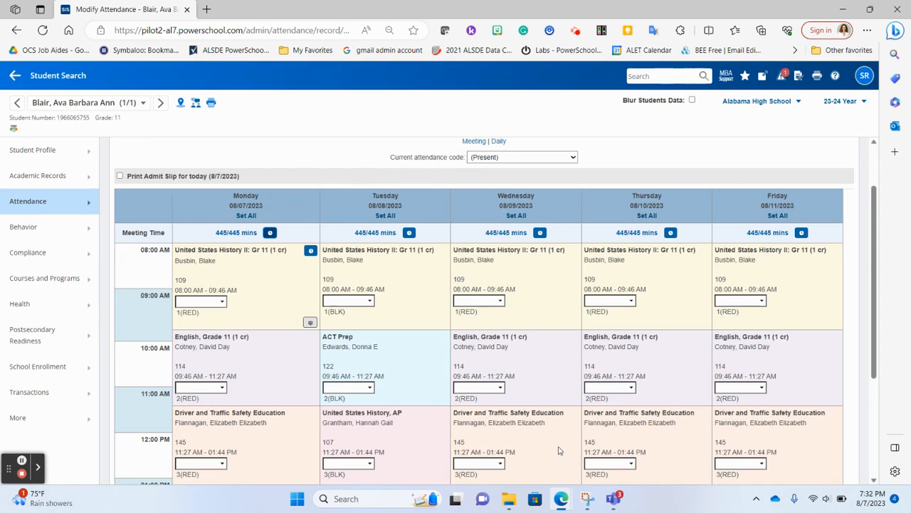
Assign DE (Doctor Excused) to Monday's English, Grade 11 and Driver and Traffic Safety Education periods.
{"action": "left_click", "coordinate": [222, 387]}
{"action": "scroll", "coordinate": [224, 440], "scroll_direction": "down", "scroll_amount": 2}
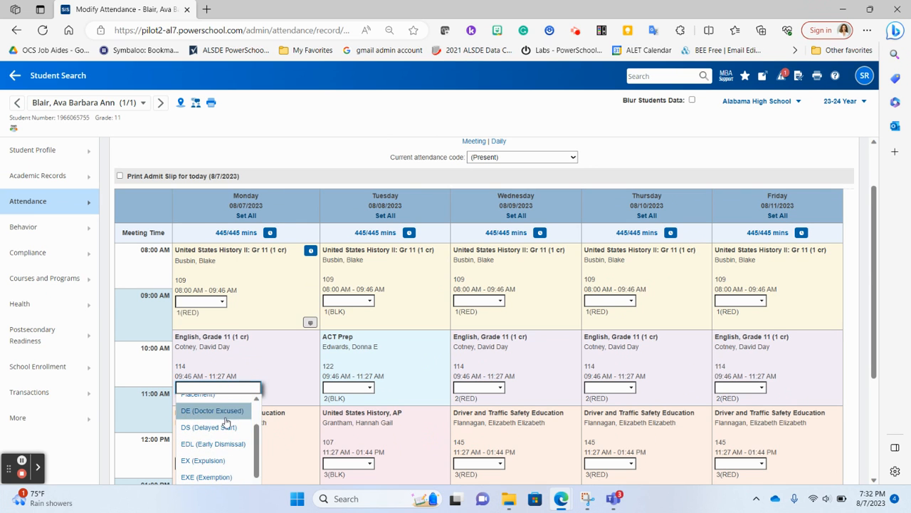
{"action": "left_click", "coordinate": [225, 413]}
{"action": "scroll", "coordinate": [225, 422], "scroll_direction": "down", "scroll_amount": 2}
{"action": "left_click", "coordinate": [222, 305]}
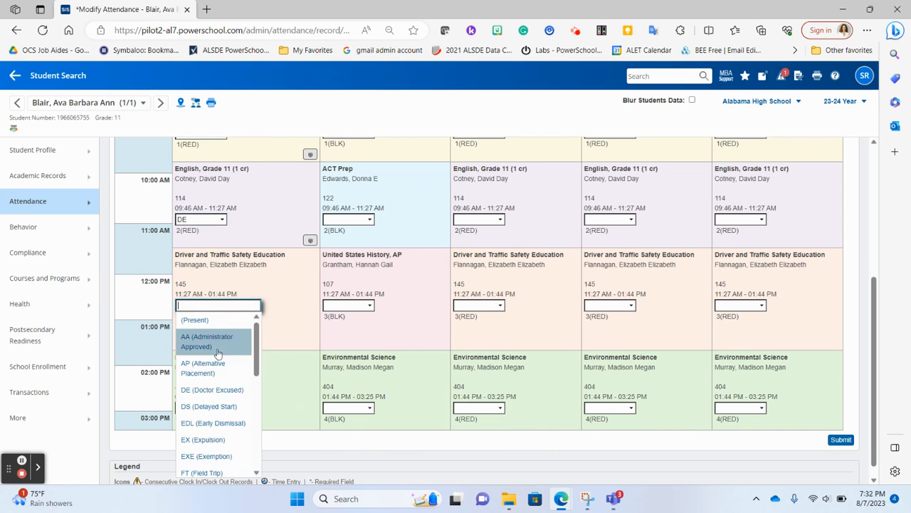
{"action": "left_click", "coordinate": [214, 391]}
Assign DE (Doctor Excused) to Monday's Environmental Science period and submit the attendance along with its daily code calculation.
{"action": "left_click", "coordinate": [204, 417]}
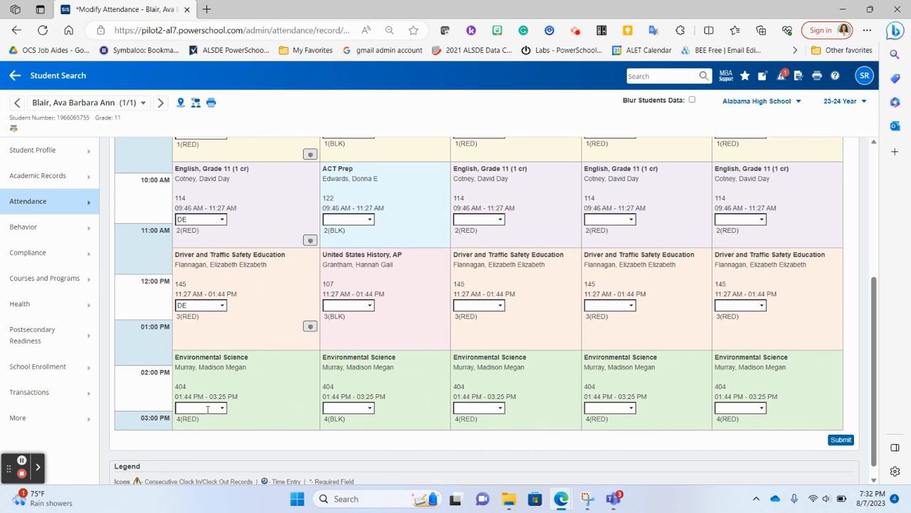
{"action": "left_click", "coordinate": [208, 407]}
{"action": "scroll", "coordinate": [211, 466], "scroll_direction": "down", "scroll_amount": 3}
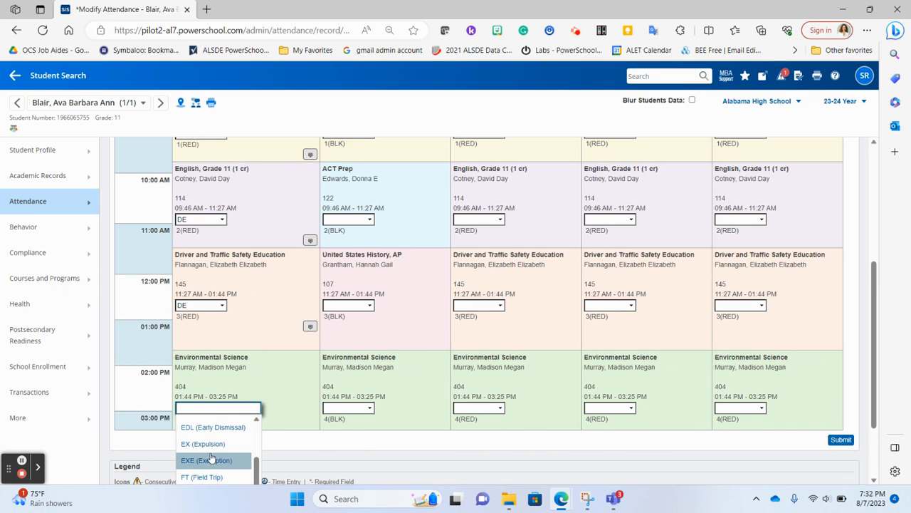
{"action": "scroll", "coordinate": [211, 443], "scroll_direction": "up", "scroll_amount": 1}
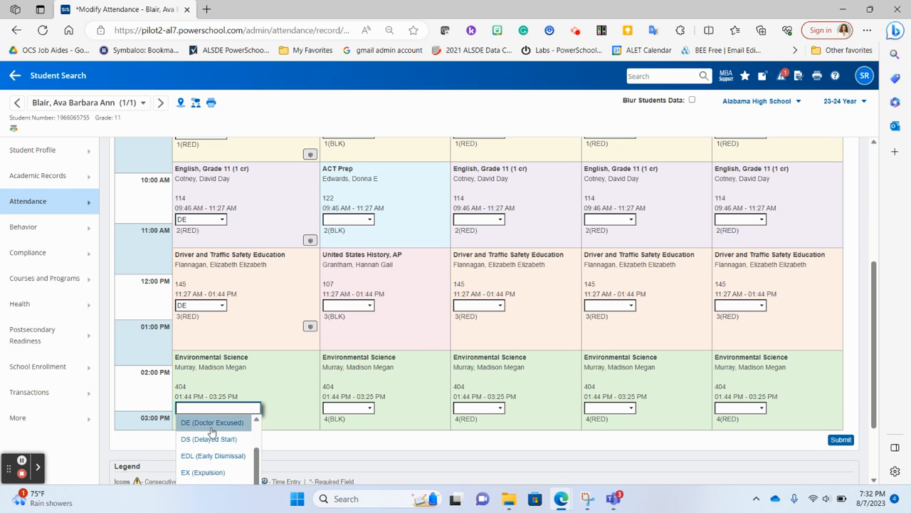
{"action": "left_click", "coordinate": [211, 421]}
{"action": "left_click", "coordinate": [841, 446]}
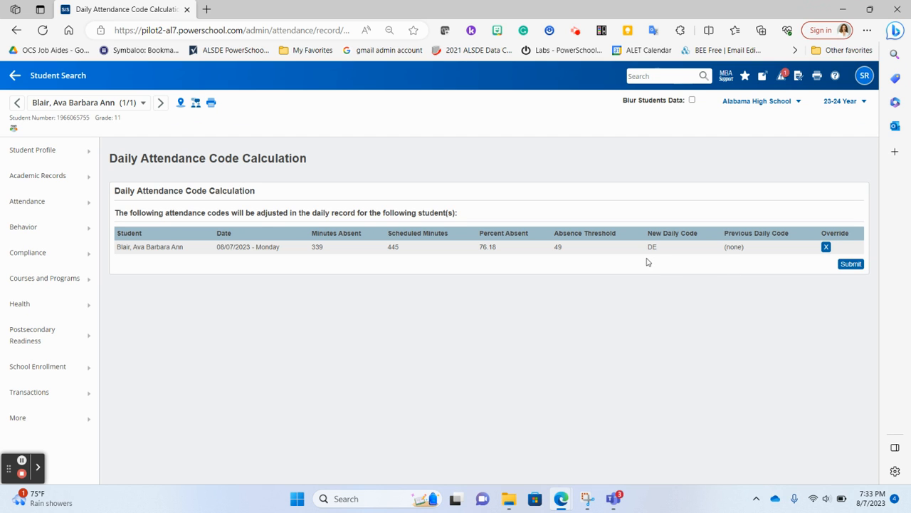
{"action": "left_click", "coordinate": [851, 264]}
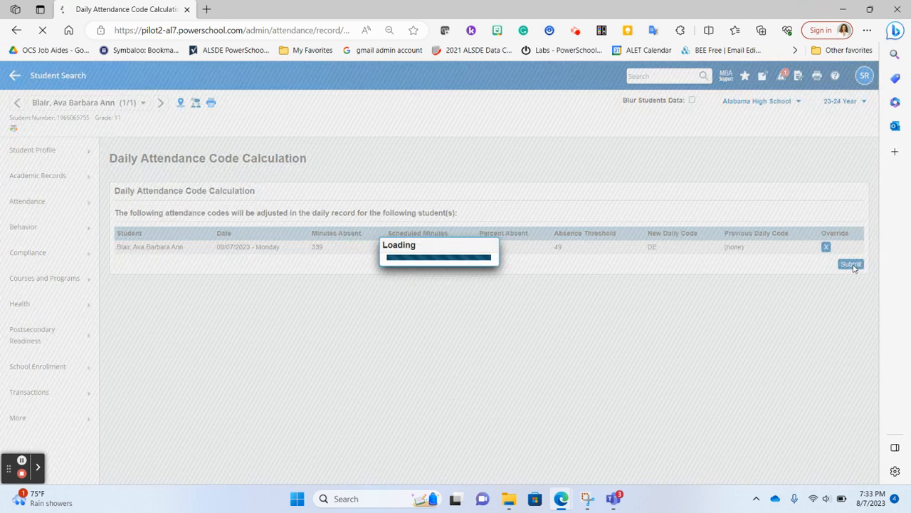